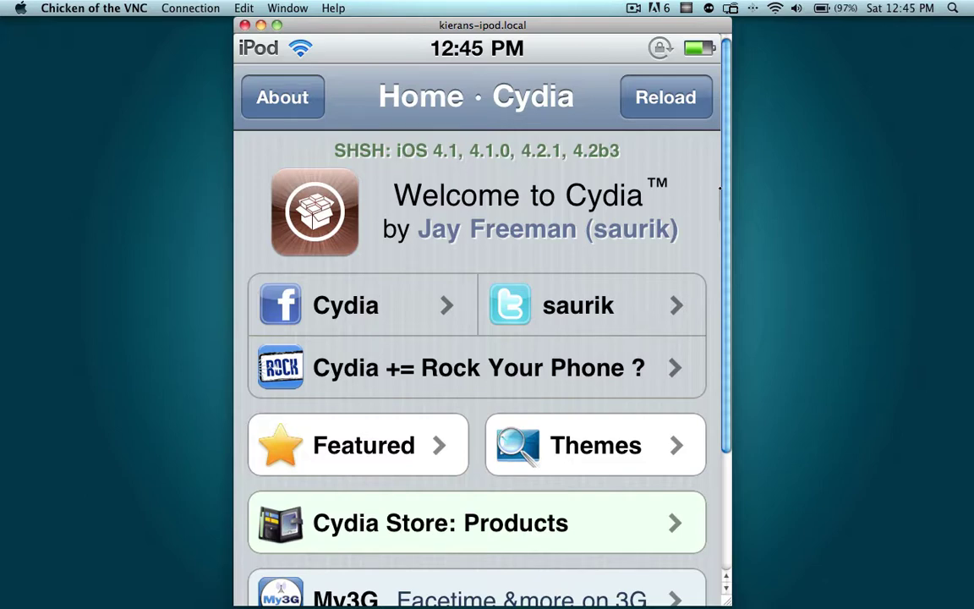
- Scroll Cydia down to bring its bottom tab bar into view
{"action": "scroll", "coordinate": [721, 189], "scroll_direction": "down", "scroll_amount": 5}
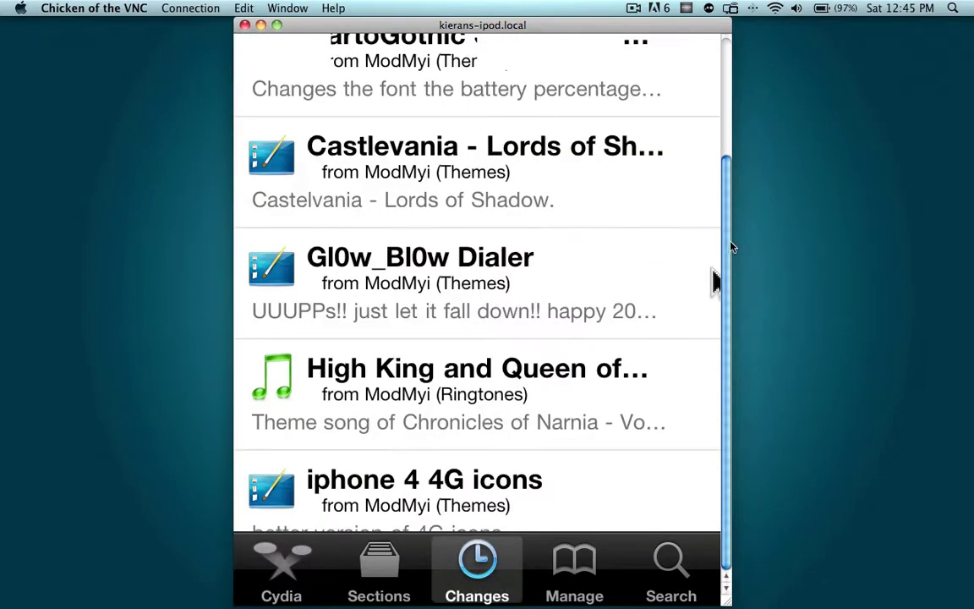
- Scroll through Cydia's Sections list down to the Tweaks section
{"action": "left_click_drag", "start_coordinate": [725, 279], "coordinate": [725, 42]}
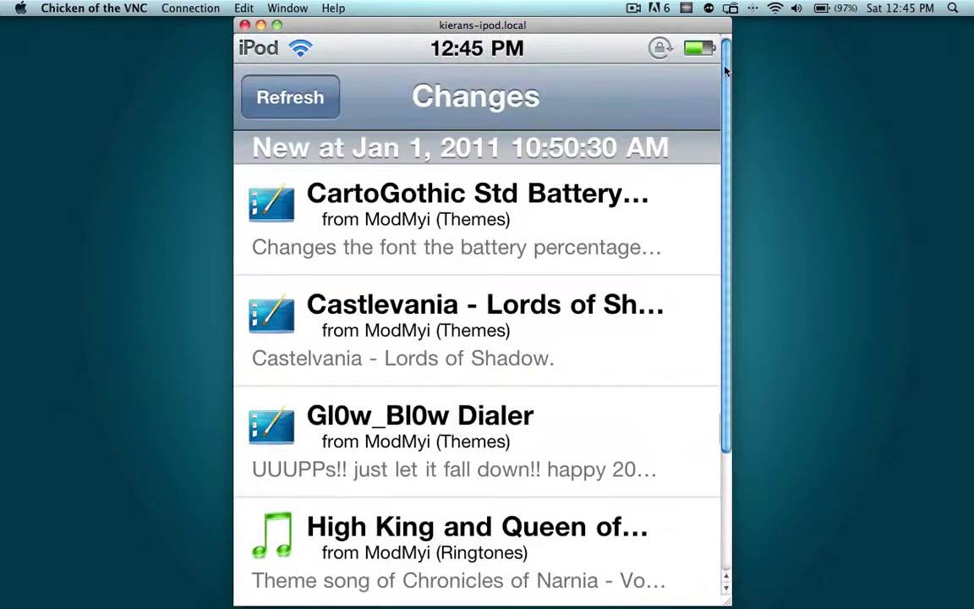
{"action": "scroll", "coordinate": [734, 96], "scroll_direction": "down", "scroll_amount": 1}
{"action": "scroll", "coordinate": [731, 113], "scroll_direction": "down", "scroll_amount": 3}
{"action": "scroll", "coordinate": [735, 156], "scroll_direction": "up", "scroll_amount": 4}
{"action": "scroll", "coordinate": [727, 123], "scroll_direction": "down", "scroll_amount": 1}
{"action": "scroll", "coordinate": [734, 127], "scroll_direction": "up", "scroll_amount": 1}
{"action": "scroll", "coordinate": [731, 153], "scroll_direction": "down", "scroll_amount": 3}
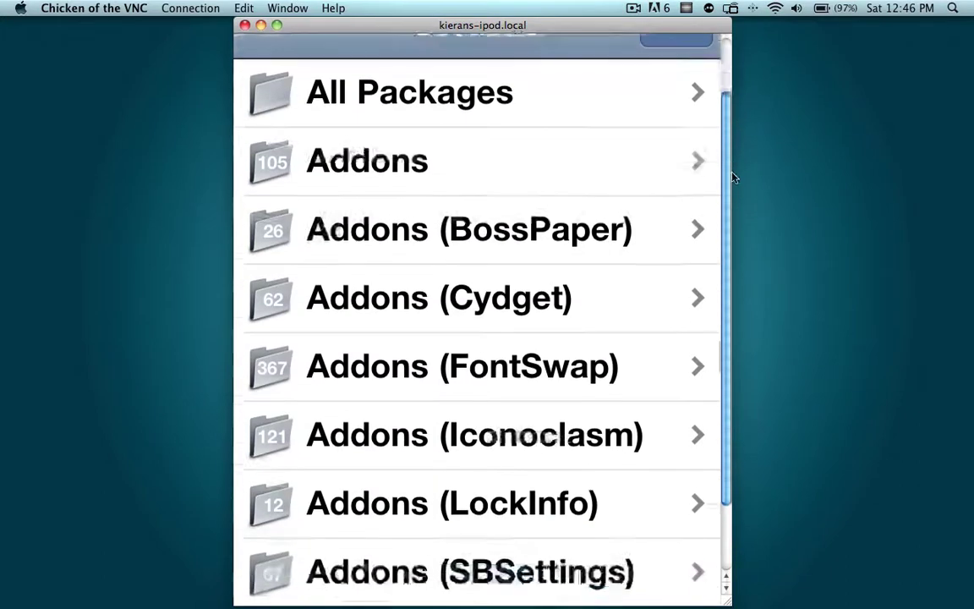
{"action": "scroll", "coordinate": [733, 178], "scroll_direction": "down", "scroll_amount": 1}
{"action": "scroll", "coordinate": [735, 182], "scroll_direction": "down", "scroll_amount": 5}
{"action": "scroll", "coordinate": [734, 181], "scroll_direction": "down", "scroll_amount": 5}
{"action": "scroll", "coordinate": [734, 182], "scroll_direction": "down", "scroll_amount": 5}
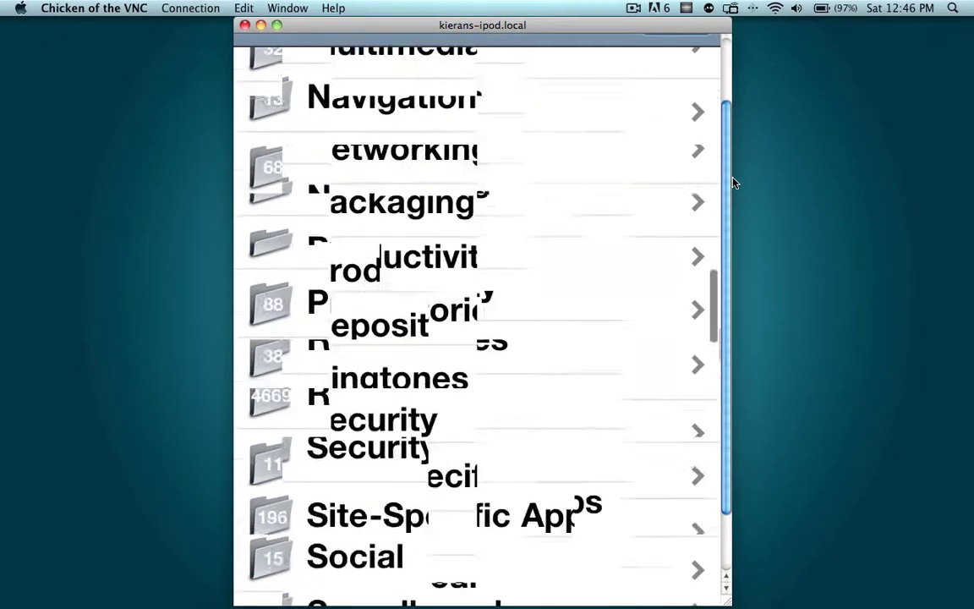
{"action": "scroll", "coordinate": [735, 182], "scroll_direction": "down", "scroll_amount": 5}
{"action": "scroll", "coordinate": [734, 182], "scroll_direction": "down", "scroll_amount": 5}
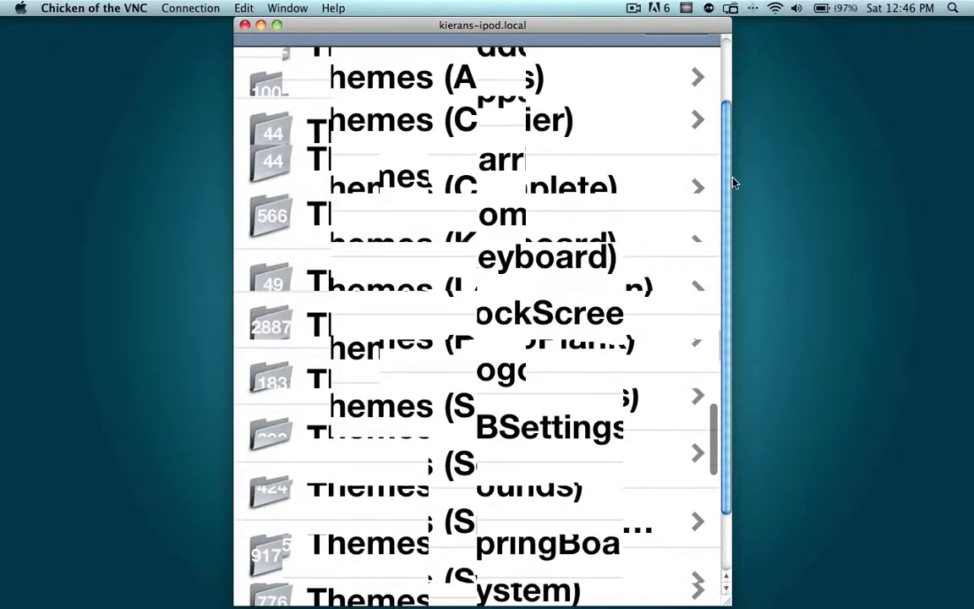
{"action": "scroll", "coordinate": [735, 182], "scroll_direction": "down", "scroll_amount": 5}
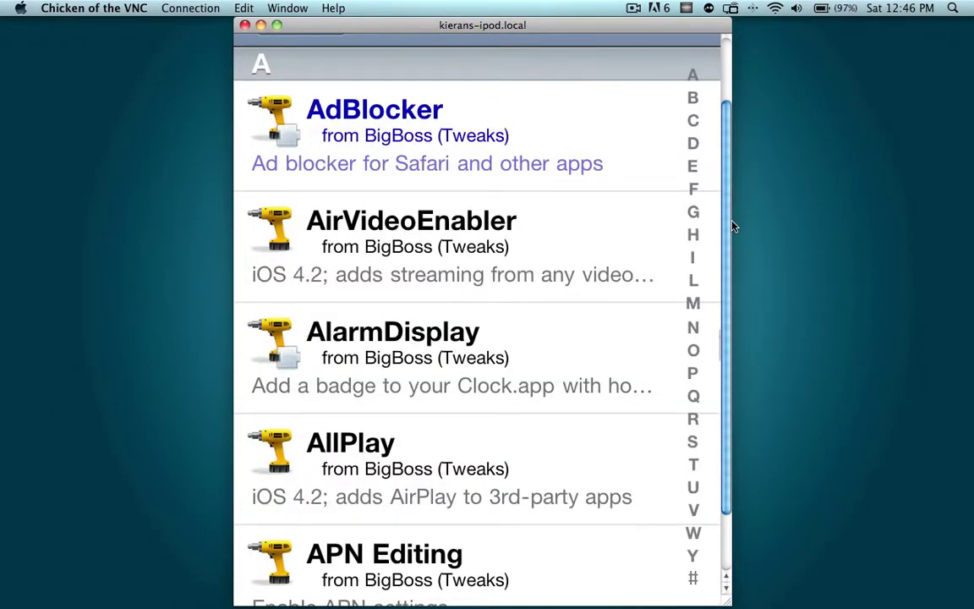
{"action": "scroll", "coordinate": [735, 226], "scroll_direction": "down", "scroll_amount": 5}
{"action": "scroll", "coordinate": [734, 226], "scroll_direction": "down", "scroll_amount": 5}
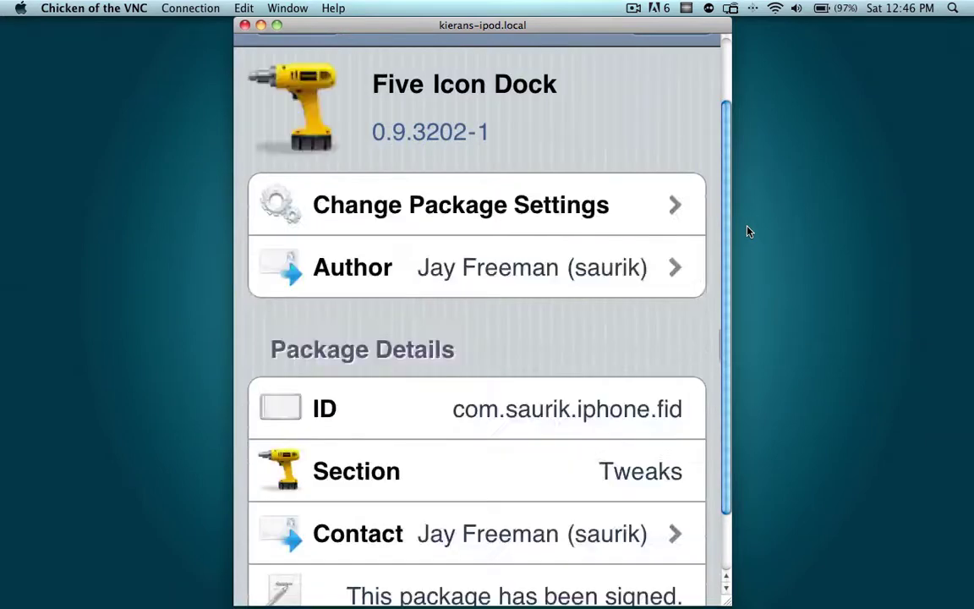
- Scroll the Tweaks list back up to the F entries to reach Five Icon Dock
{"action": "scroll", "coordinate": [727, 74], "scroll_direction": "up", "scroll_amount": 3}
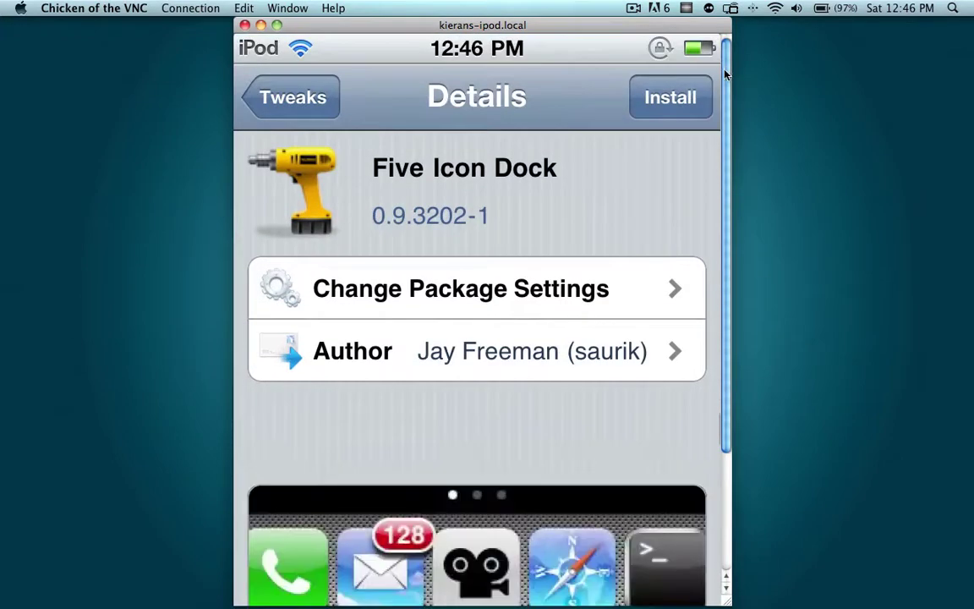
- Queue Five Icon Dock for installation and keep browsing for more packages
{"action": "left_click", "coordinate": [709, 103]}
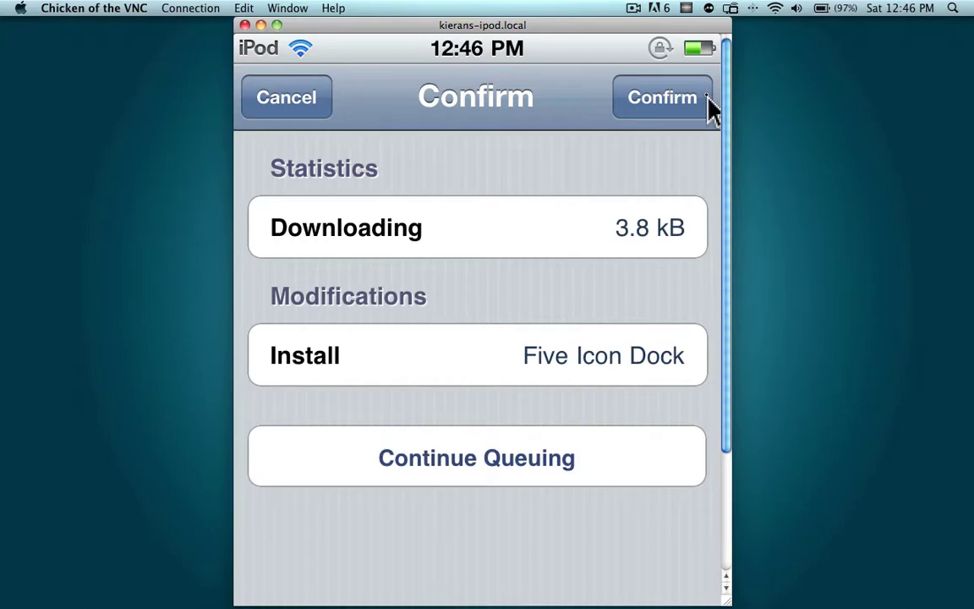
{"action": "left_click", "coordinate": [508, 461]}
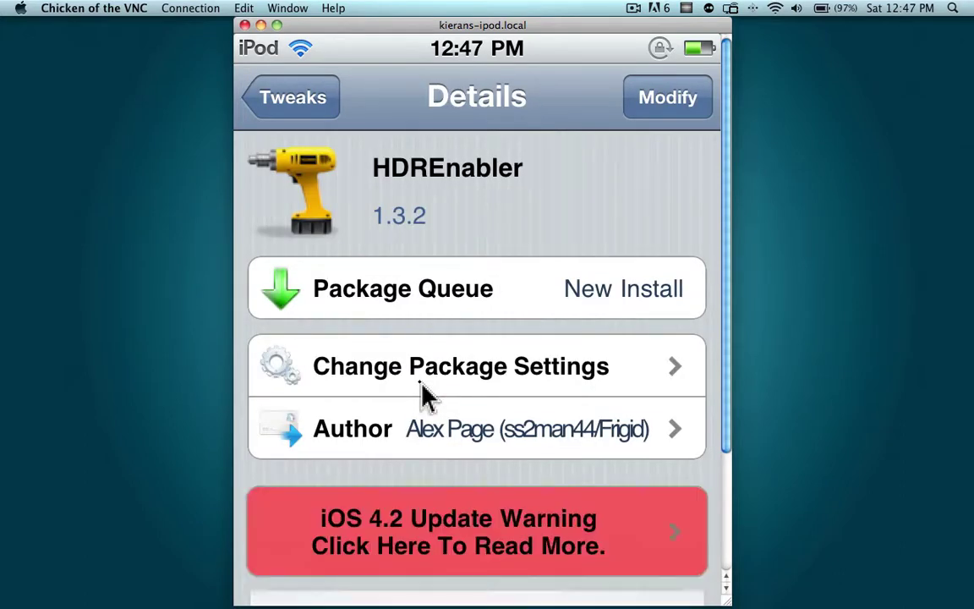
- Scroll the Manage view to find the queue of two pending tweaks
{"action": "scroll", "coordinate": [733, 298], "scroll_direction": "down", "scroll_amount": 5}
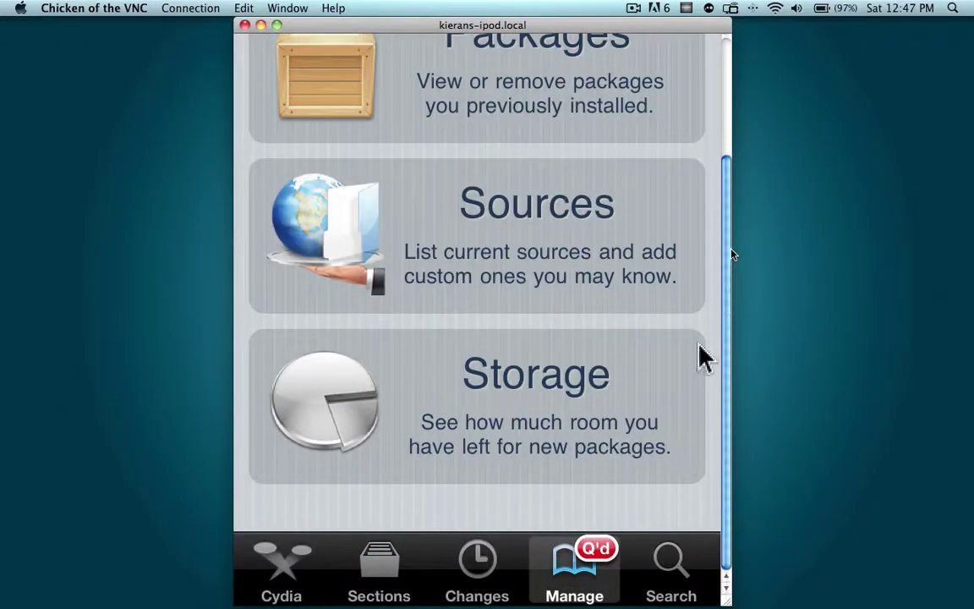
{"action": "scroll", "coordinate": [732, 175], "scroll_direction": "up", "scroll_amount": 3}
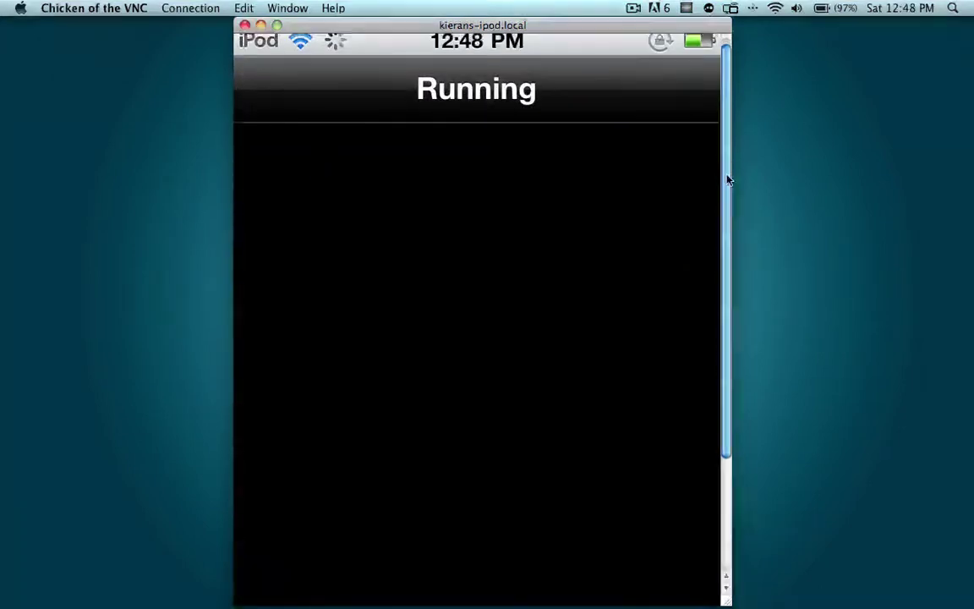
- Scroll the install output while Five Icon Dock and HDREnabler finish installing
{"action": "scroll", "coordinate": [726, 318], "scroll_direction": "down", "scroll_amount": 5}
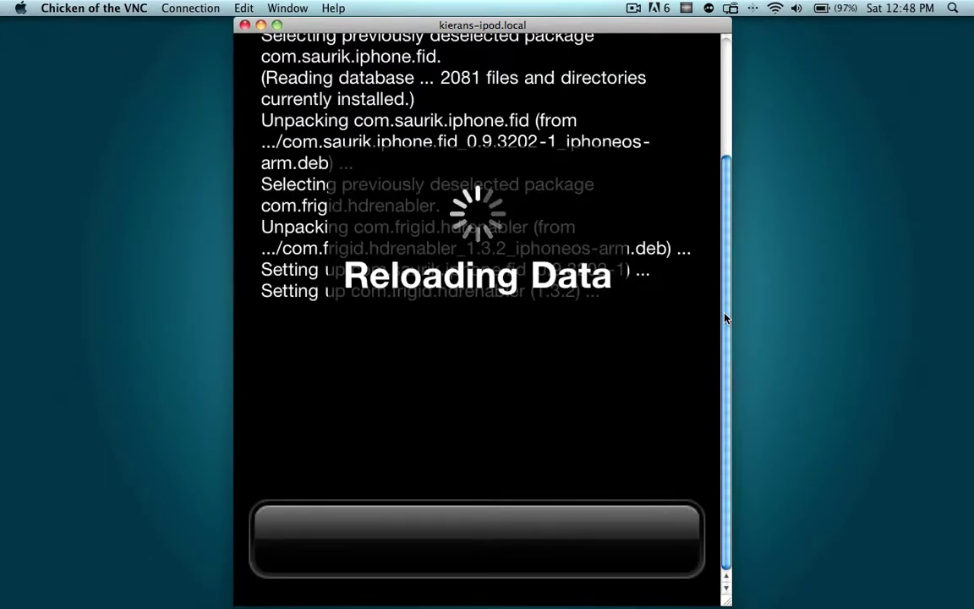
{"action": "left_click_drag", "start_coordinate": [726, 318], "coordinate": [728, 184]}
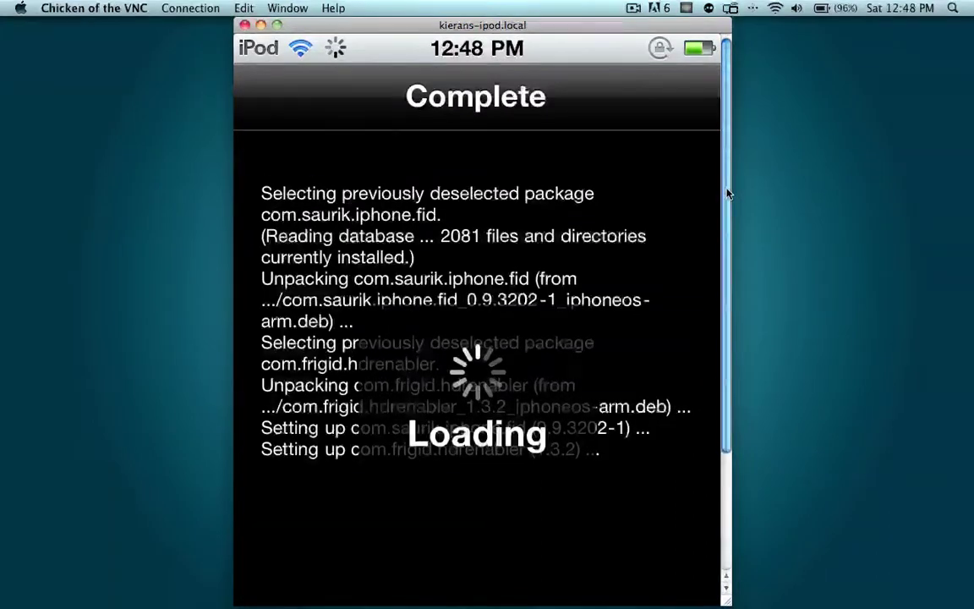
{"action": "left_click_drag", "start_coordinate": [729, 188], "coordinate": [726, 314]}
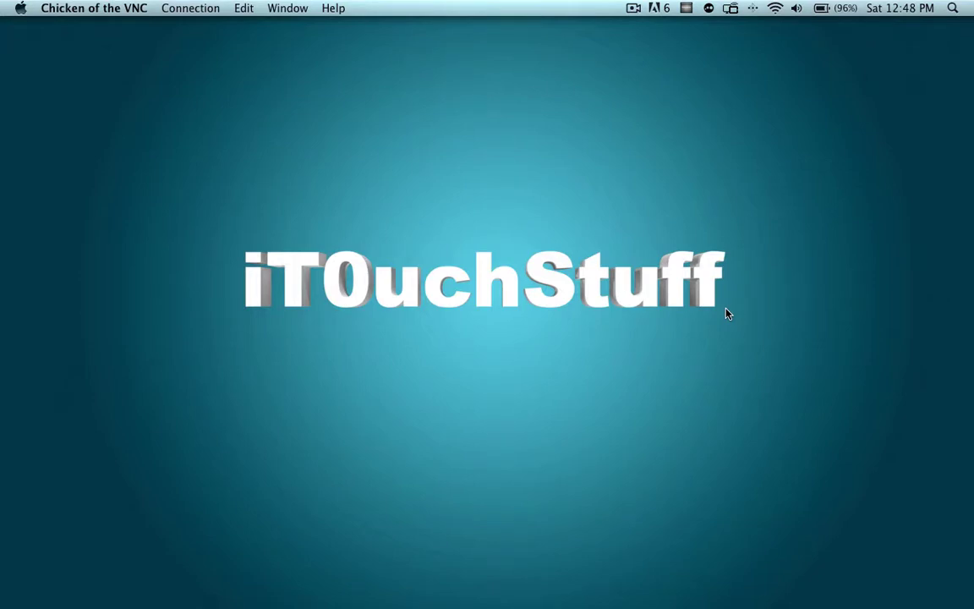
{"action": "mouse_move", "coordinate": [238, 575]}
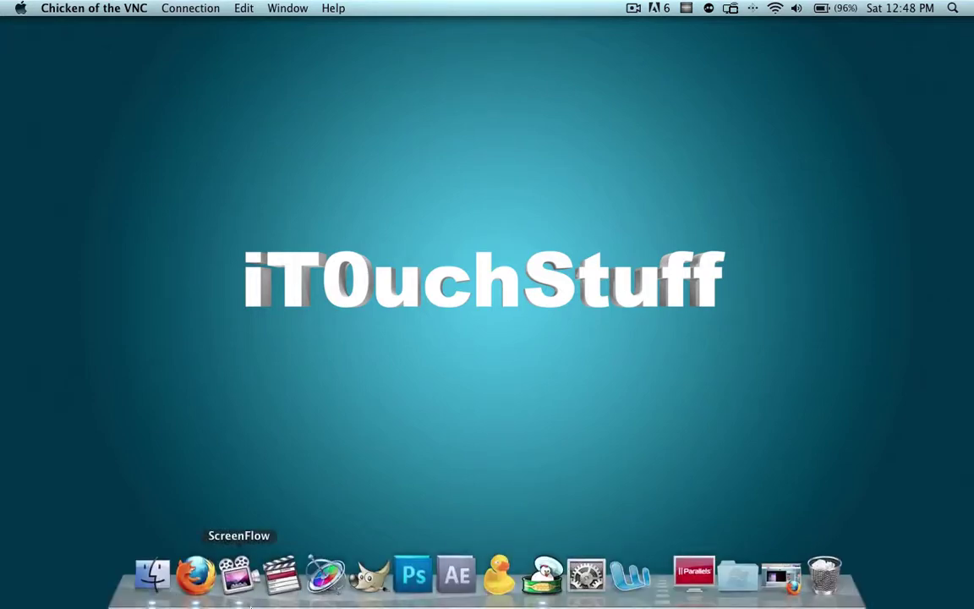
- Quit and relaunch Chicken of the VNC from the Dock, then reconnect to the iPod
{"action": "left_click", "coordinate": [538, 584]}
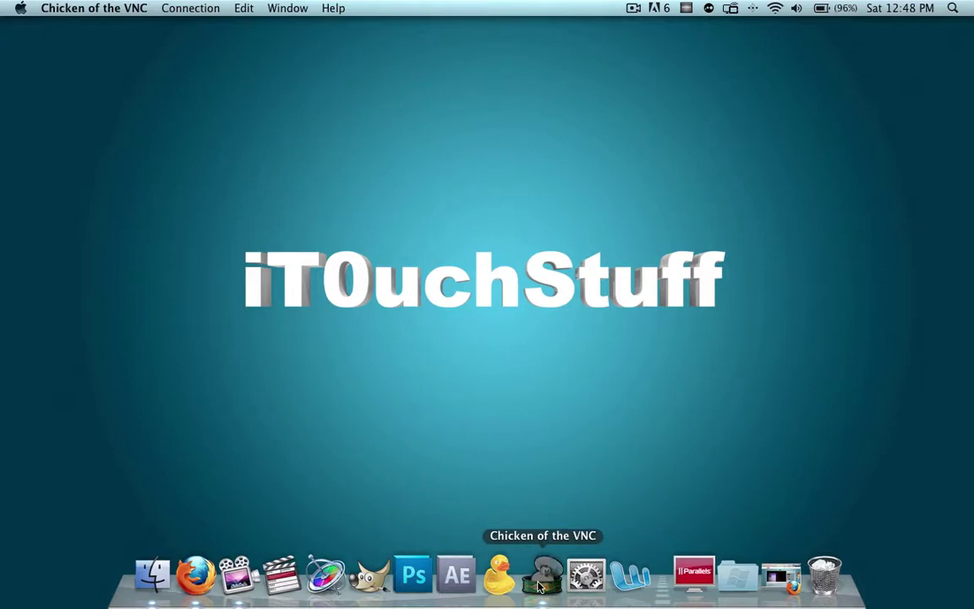
{"action": "left_click", "coordinate": [548, 526]}
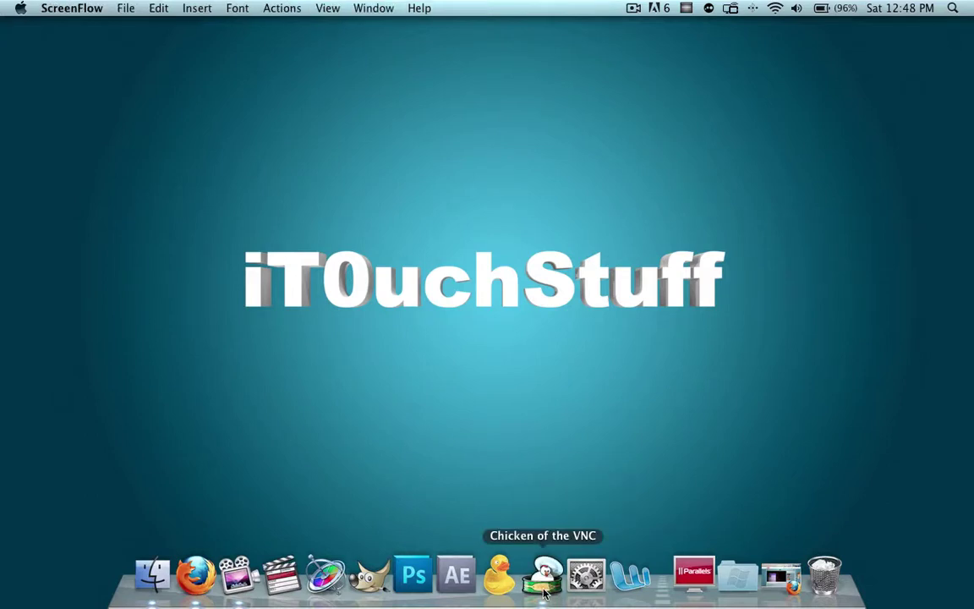
{"action": "left_click", "coordinate": [548, 583]}
{"action": "left_click", "coordinate": [930, 237]}
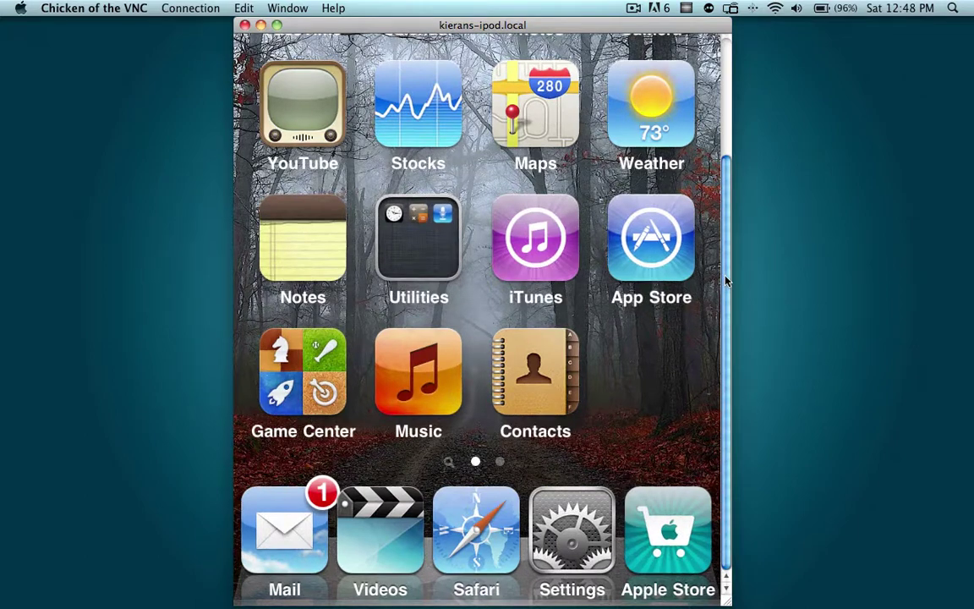
- Scroll the VNC window to show the home screen's five-icon dock with Apple Store
{"action": "left_click_drag", "start_coordinate": [724, 279], "coordinate": [727, 136]}
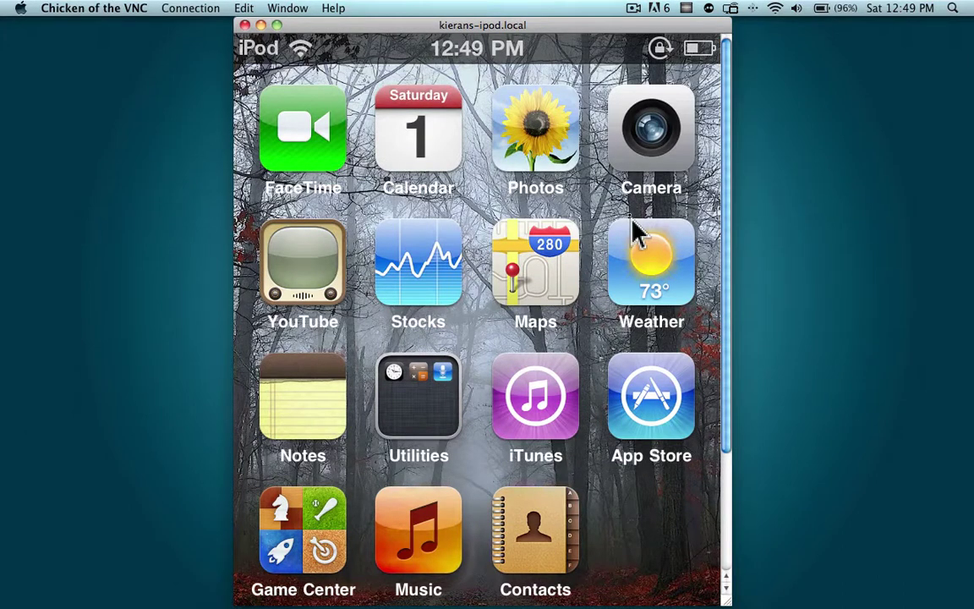
{"action": "left_click", "coordinate": [638, 234]}
{"action": "left_click_drag", "start_coordinate": [725, 185], "coordinate": [726, 305]}
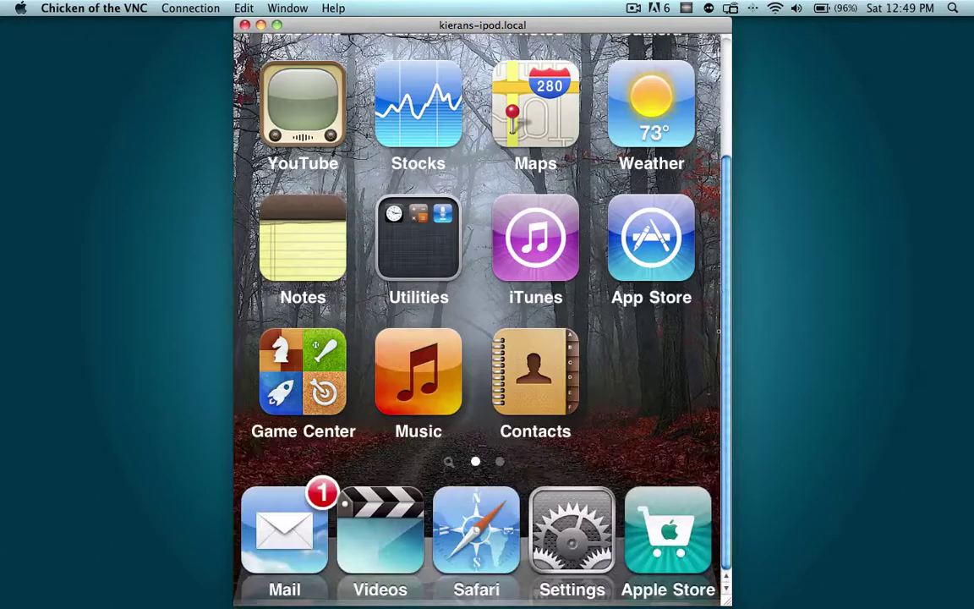